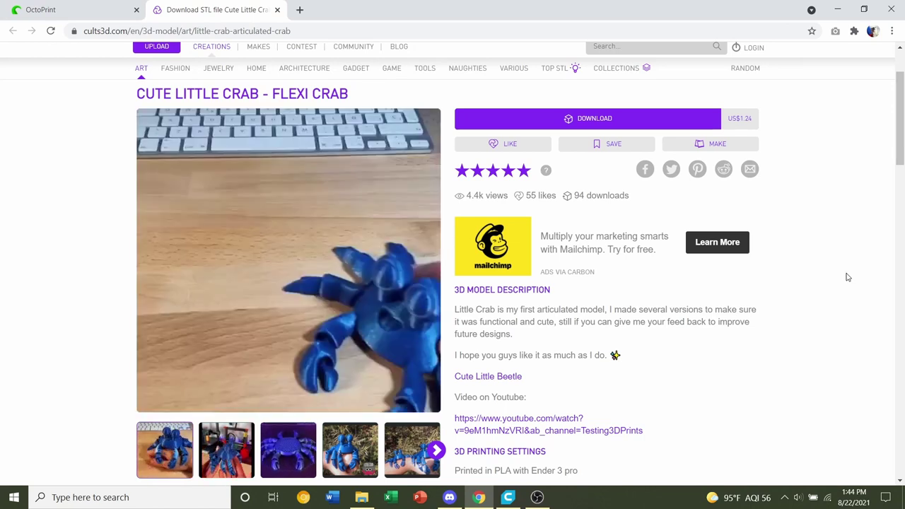
- Scroll through the Cults3D flexi crab page to review its description, print settings and creator details
scroll(785, 306, down, 1)
scroll(706, 290, down, 5)
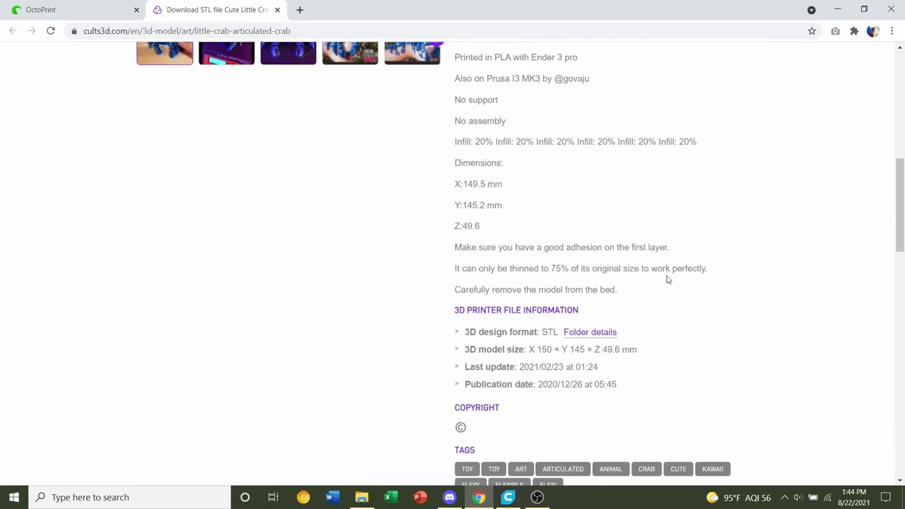
scroll(666, 279, down, 4)
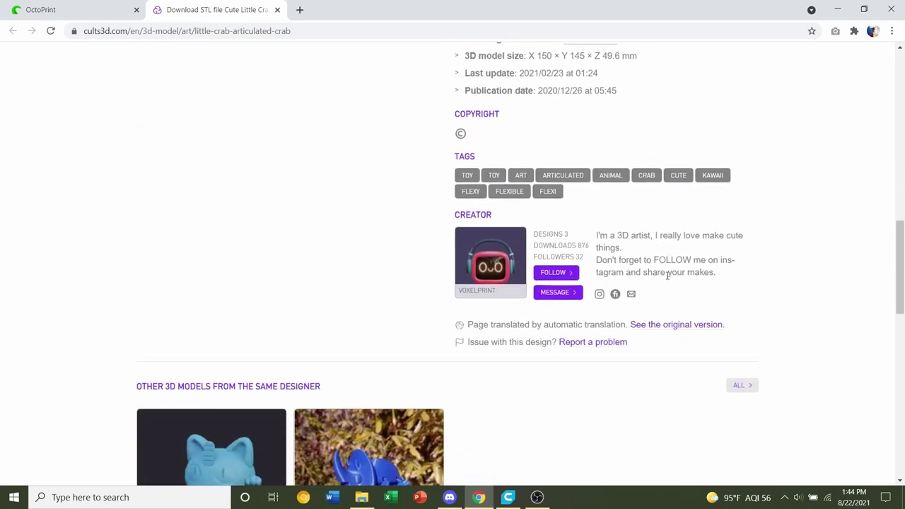
ctrl+scroll(667, 276, up, 5)
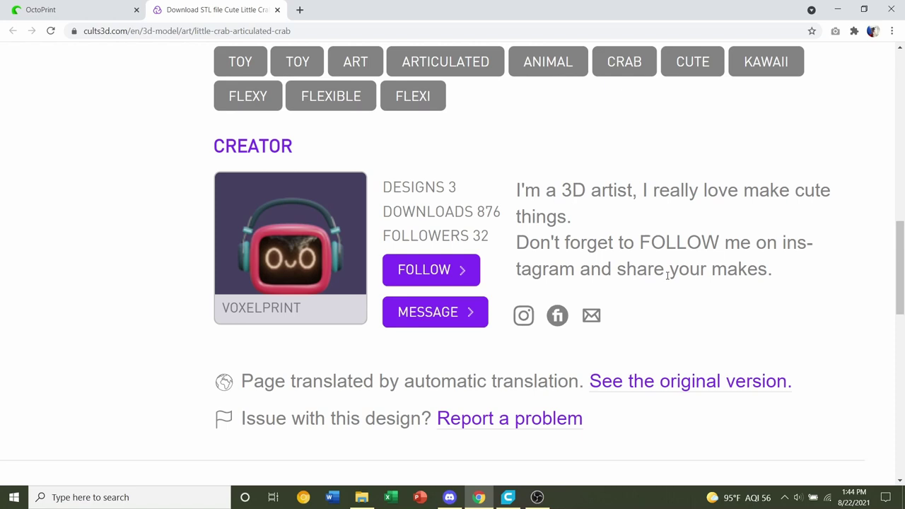
scroll(666, 275, up, 3)
scroll(666, 275, up, 5)
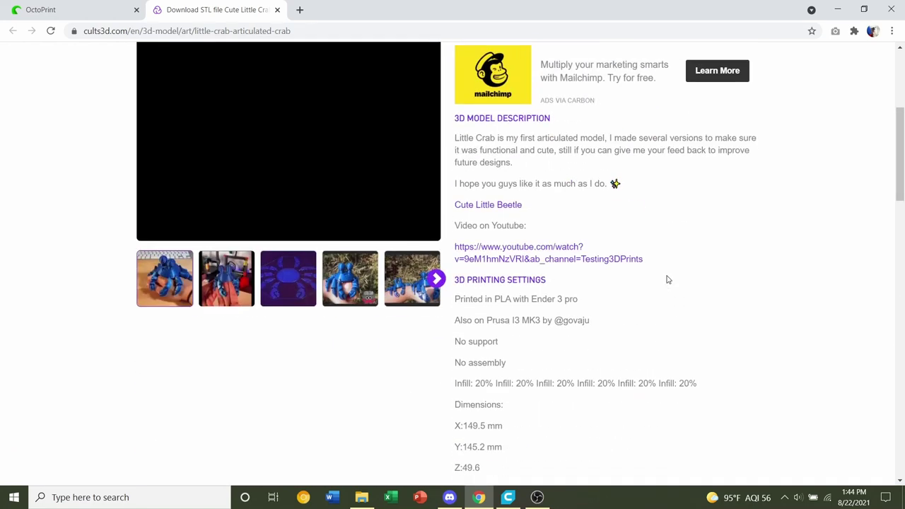
scroll(668, 279, up, 3)
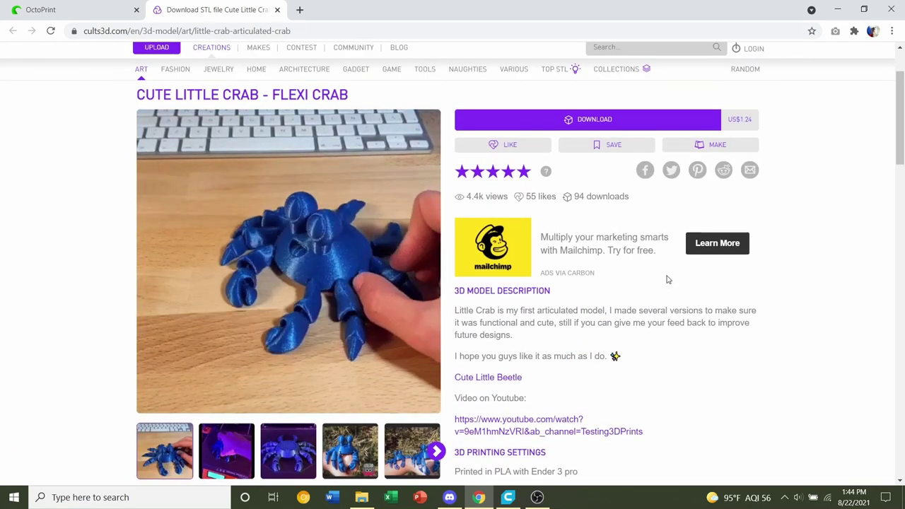
scroll(666, 279, up, 1)
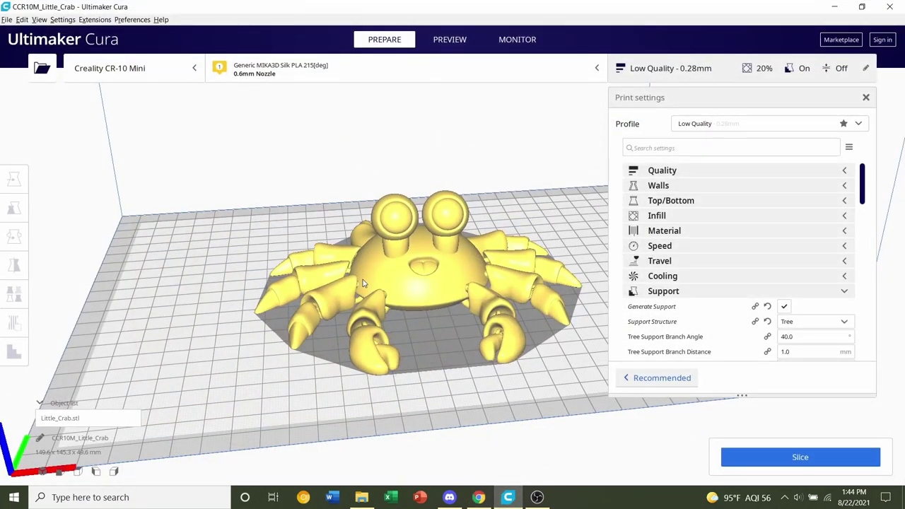
- Switch the crab's profile to Standard Quality 0.2mm, discarding the customized support settings
right_drag(362, 283, 278, 272)
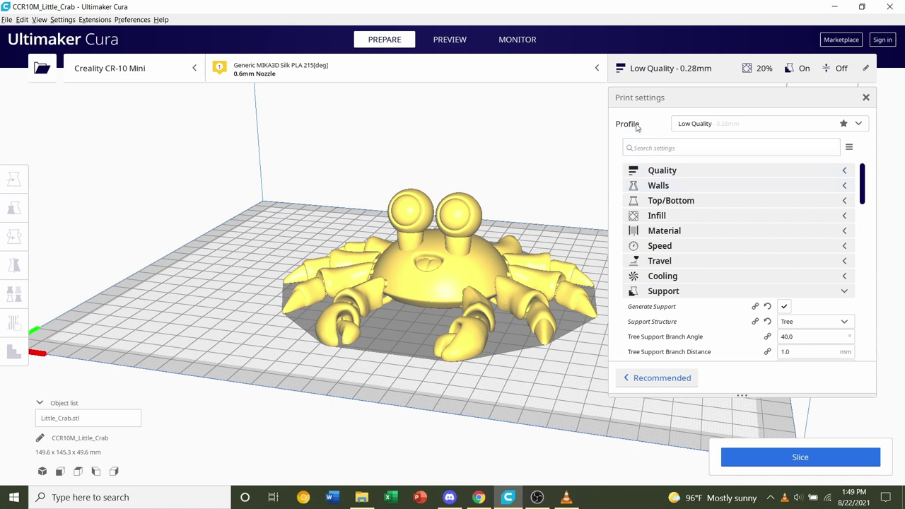
click(702, 126)
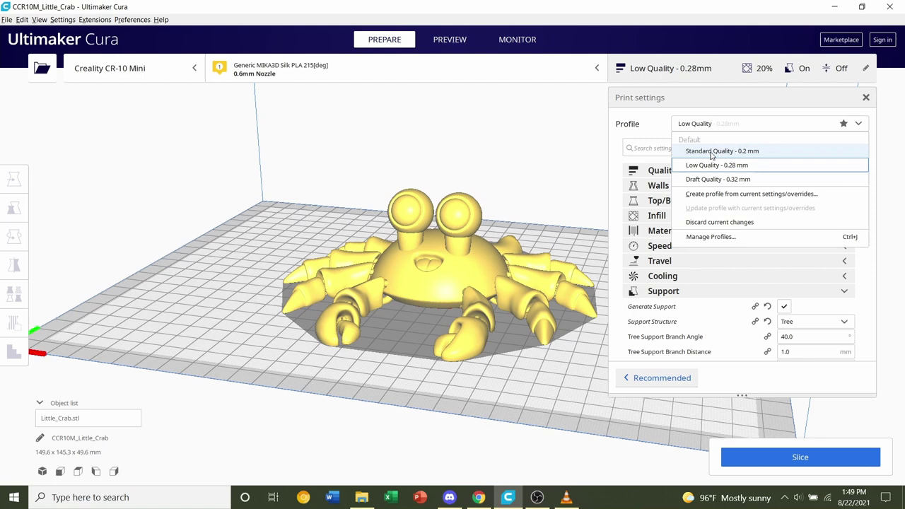
click(712, 153)
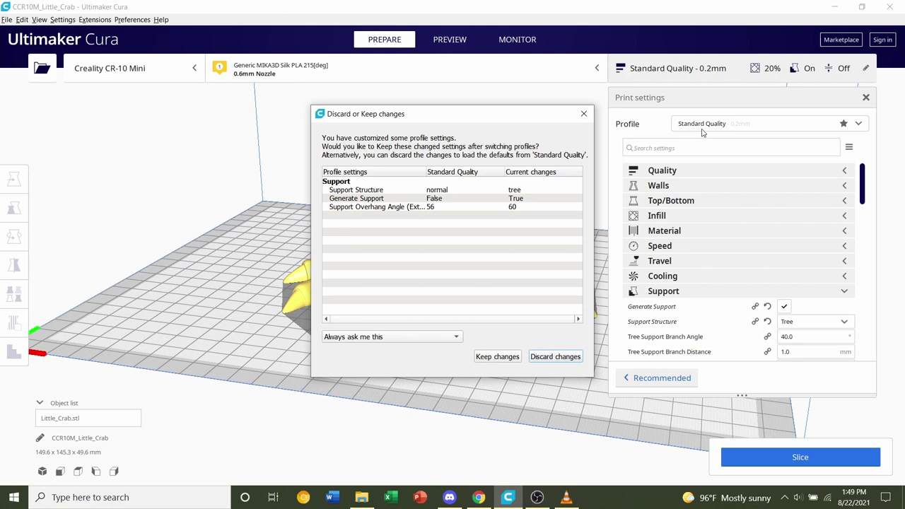
click(554, 357)
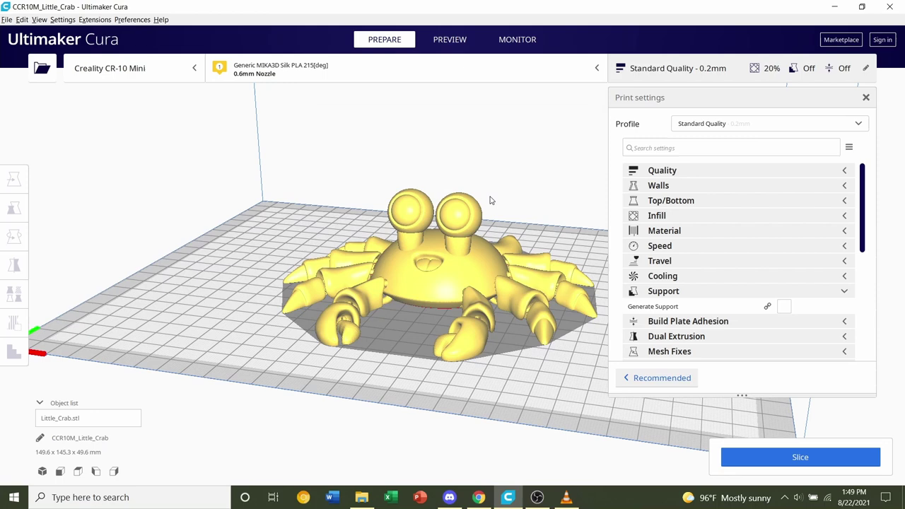
right_drag(491, 200, 481, 192)
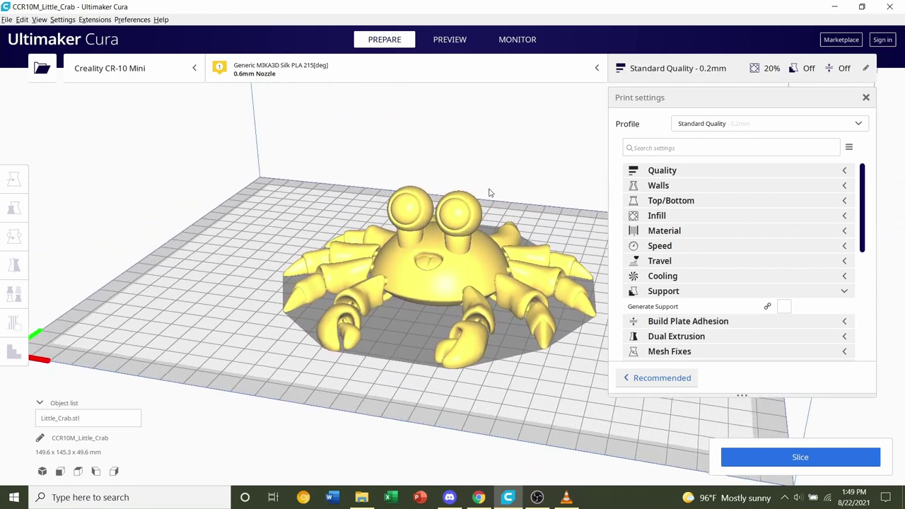
- Check the Cults3D page's recommended print settings: no support and 20% infill
click(478, 497)
scroll(544, 273, up, 2)
scroll(564, 204, down, 5)
scroll(652, 186, up, 1)
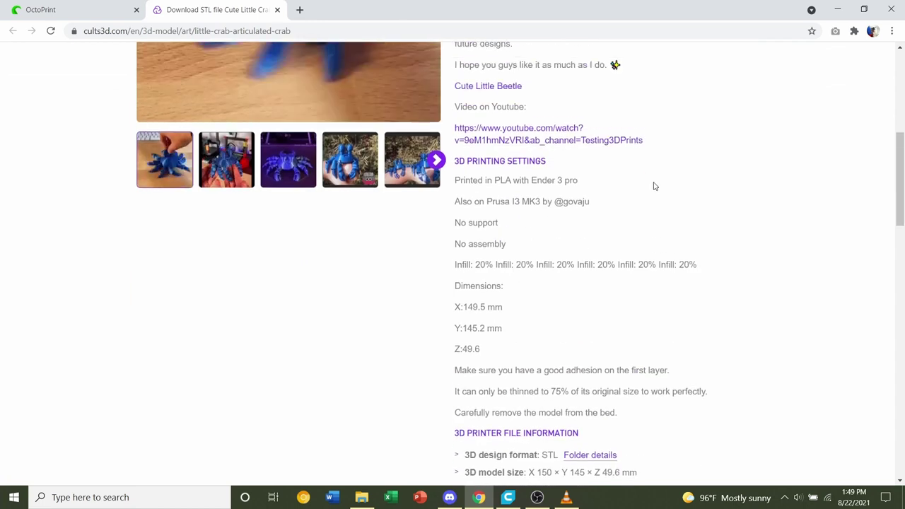
scroll(652, 186, down, 1)
ctrl+scroll(653, 186, up, 5)
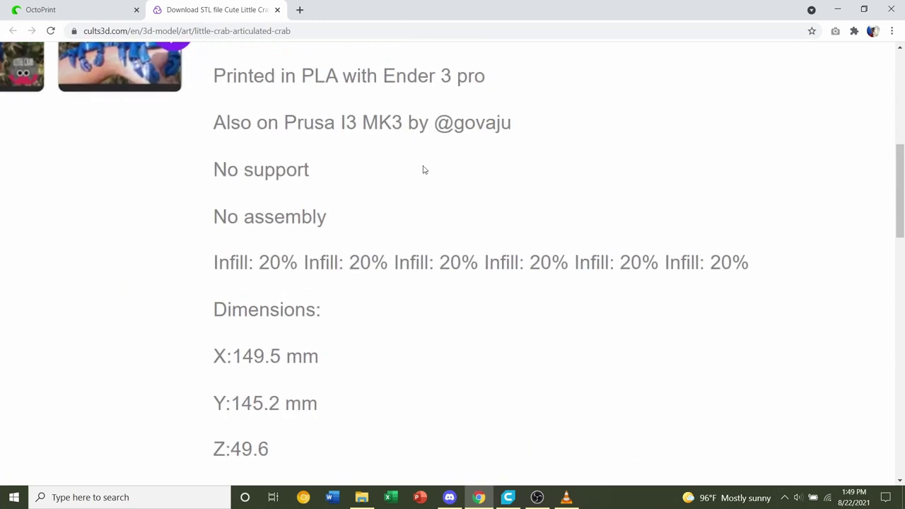
double_click(316, 264)
ctrl+scroll(317, 264, down, 2)
ctrl+scroll(317, 264, down, 2)
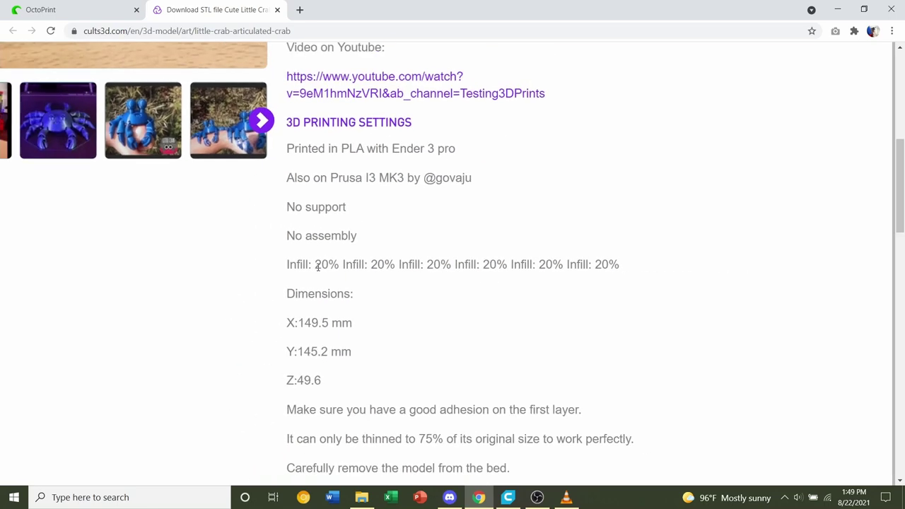
ctrl+scroll(317, 264, down, 1)
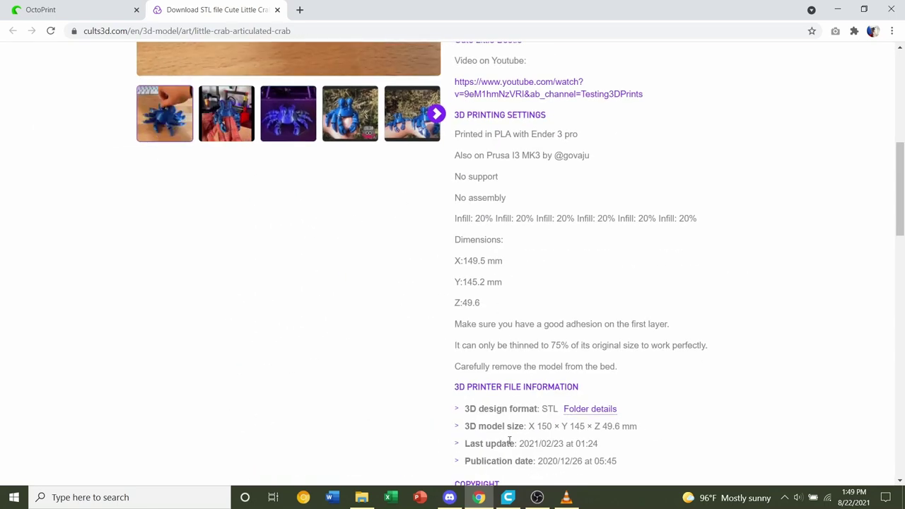
- Back in Cura, check the infill, keep support off and show the three-line 10 mm skirt adhesion
click(506, 497)
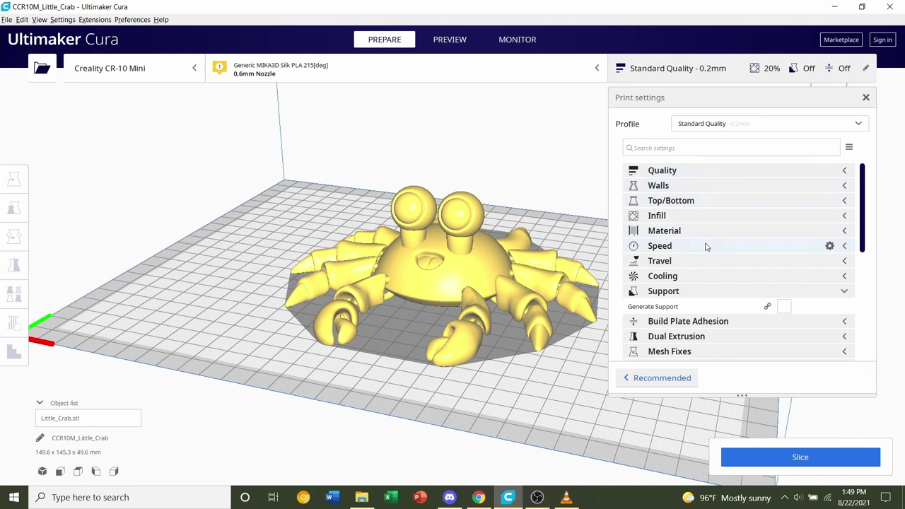
click(720, 219)
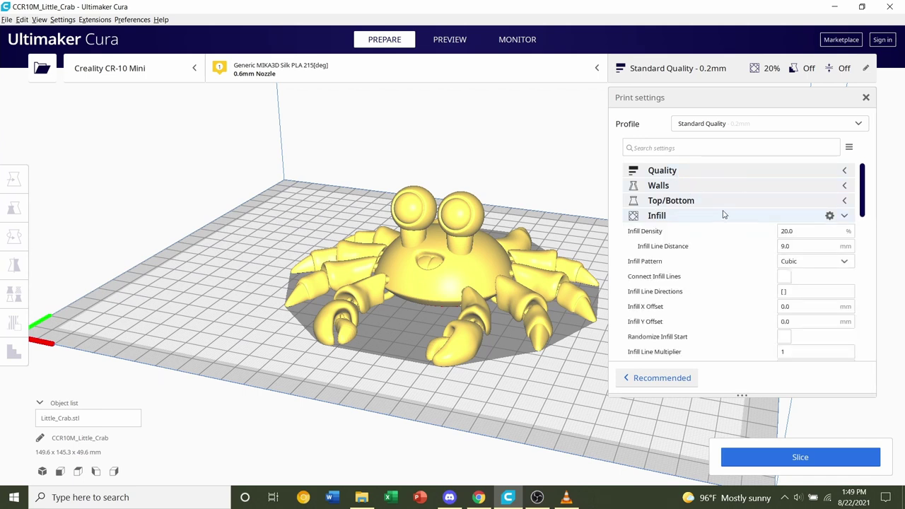
mouse_move(803, 231)
click(673, 218)
scroll(719, 220, down, 1)
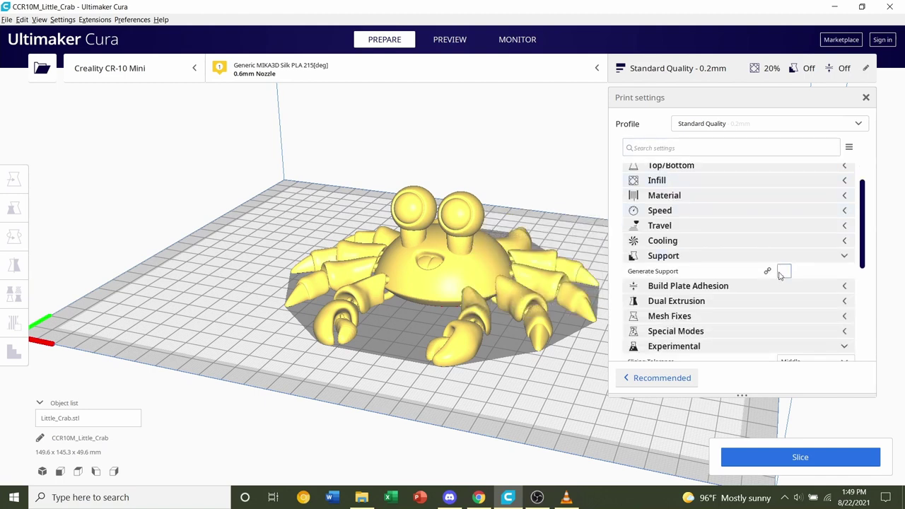
mouse_move(652, 270)
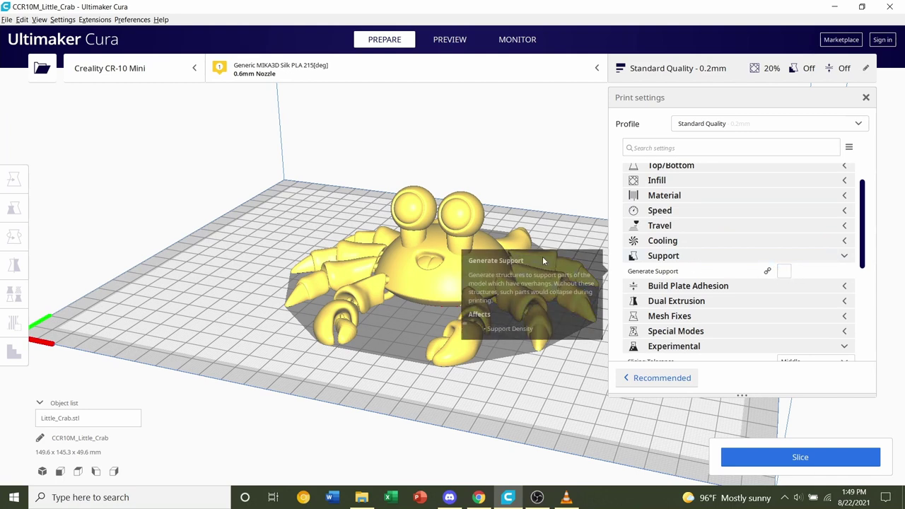
click(709, 289)
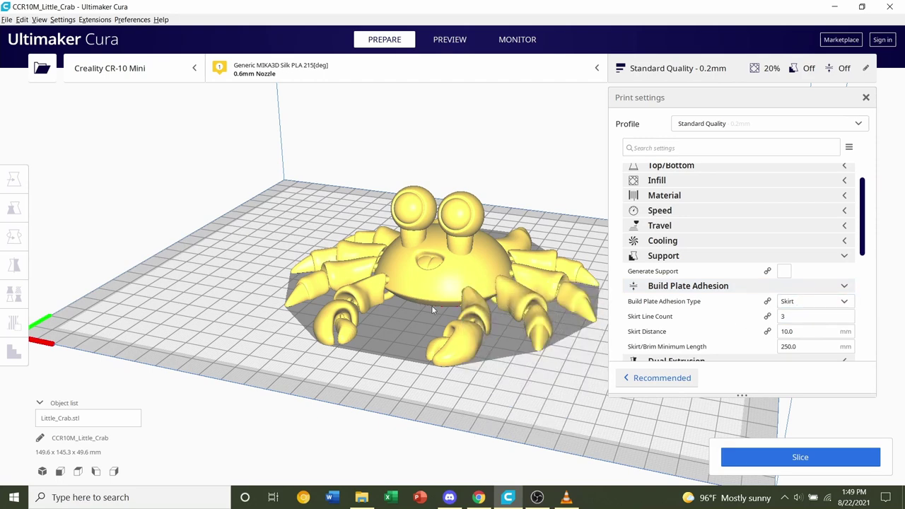
mouse_move(431, 311)
right_down()
mouse_move(423, 234)
mouse_move(473, 267)
mouse_move(443, 297)
mouse_move(455, 297)
right_up()
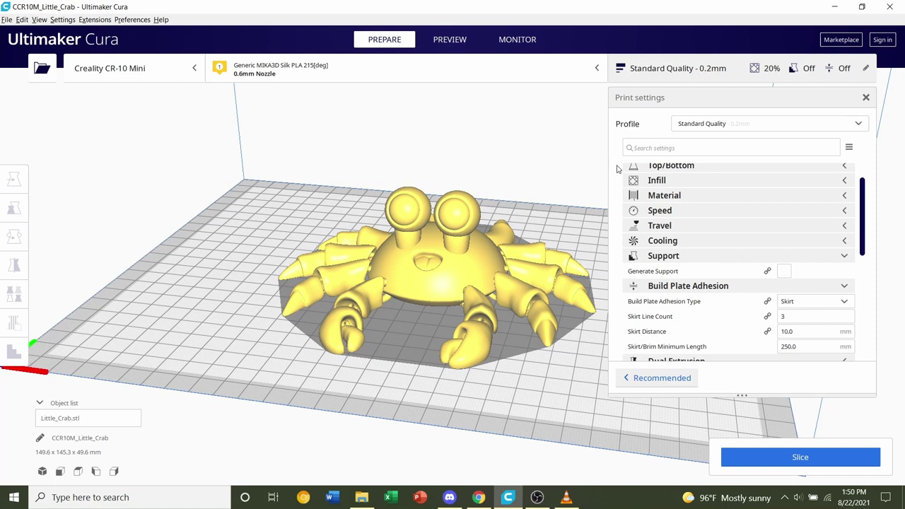
- Search the settings for 'coasting' and tick Enable Coasting
click(653, 146)
text(coasting)
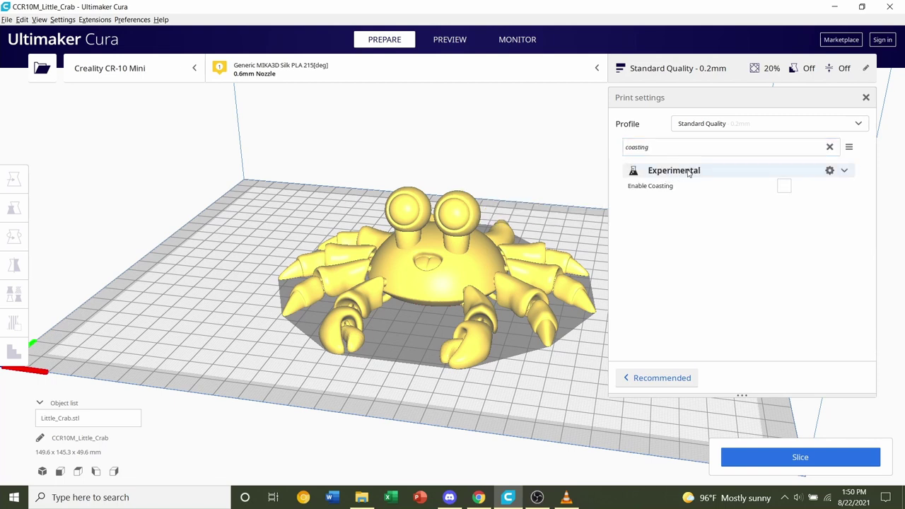
click(785, 186)
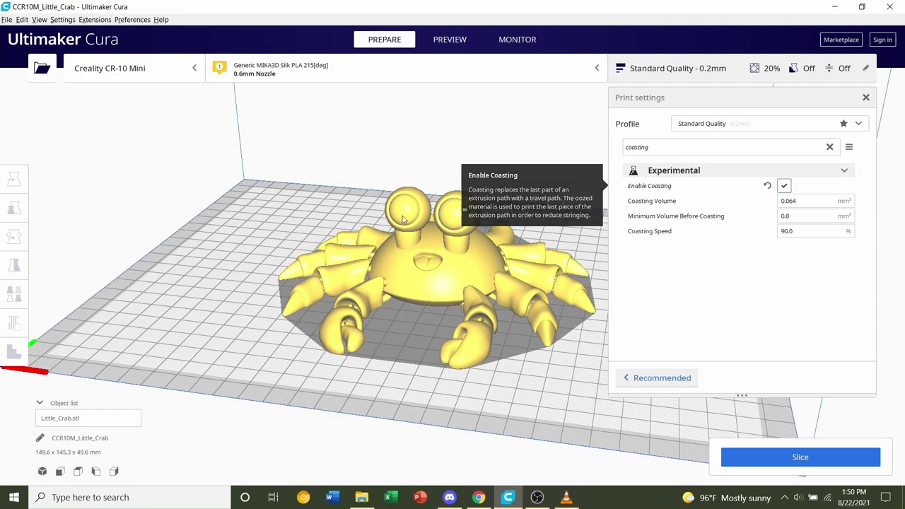
right_drag(431, 268, 498, 280)
scroll(499, 280, up, 3)
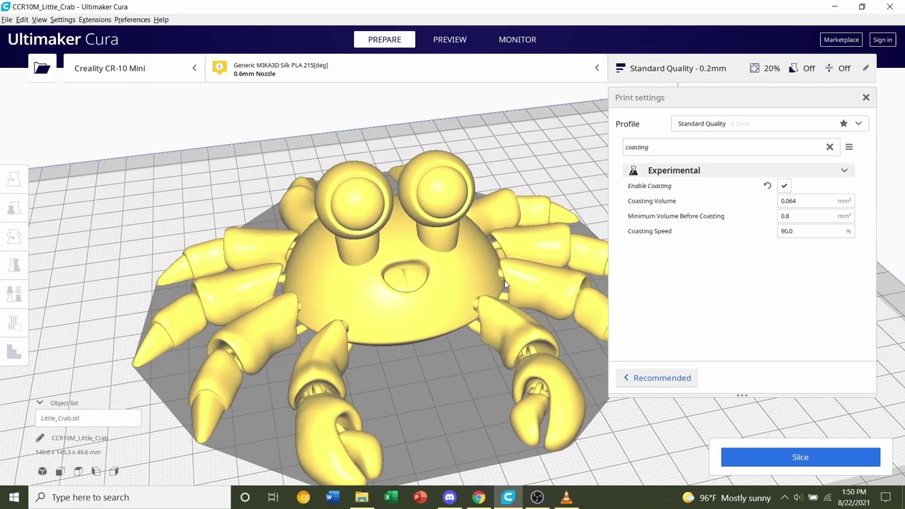
scroll(500, 279, up, 2)
scroll(500, 276, up, 3)
scroll(501, 275, up, 2)
- Orbit and zoom around the crab to inspect it from above and from the front
right_drag(501, 269, 376, 255)
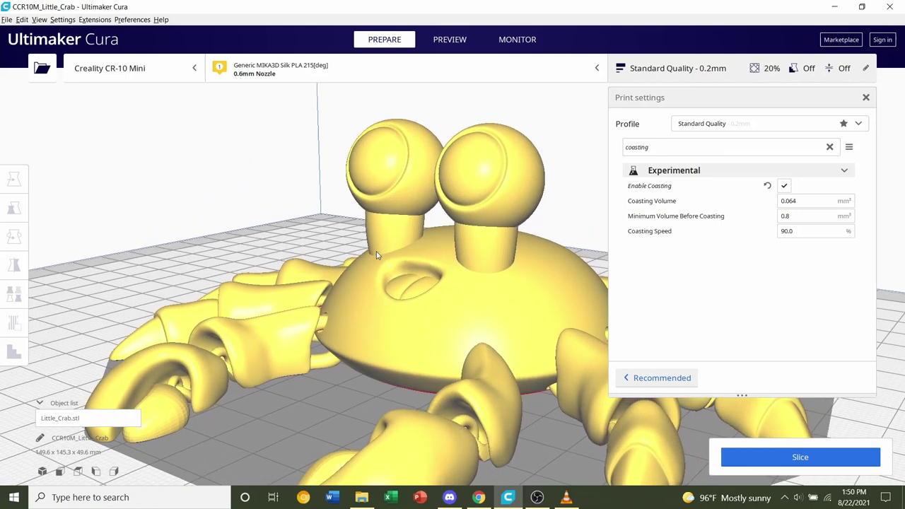
scroll(419, 219, down, 2)
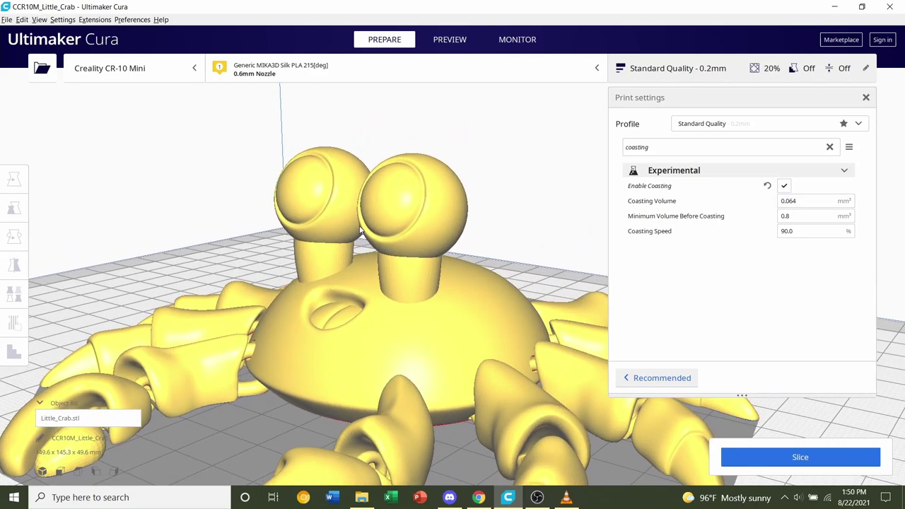
scroll(396, 229, down, 2)
scroll(375, 238, down, 2)
scroll(361, 244, down, 1)
scroll(361, 244, up, 1)
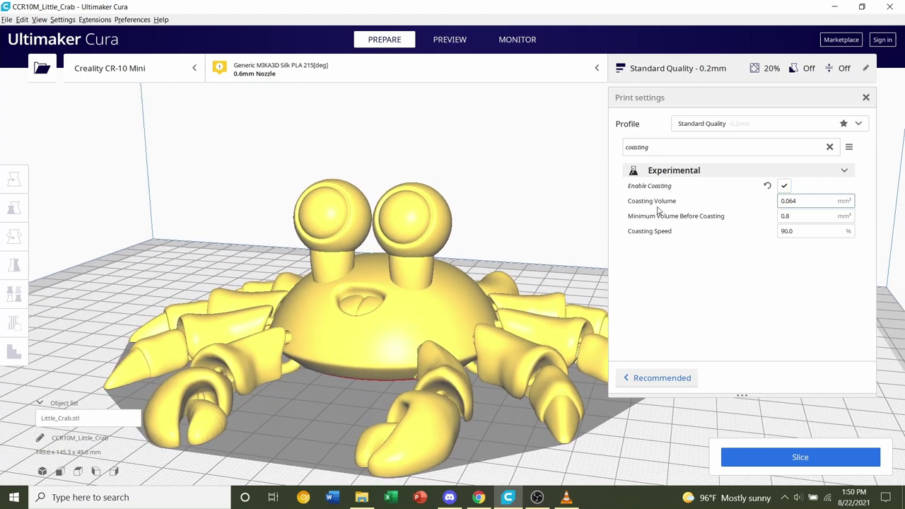
right_drag(414, 281, 520, 306)
scroll(518, 305, up, 1)
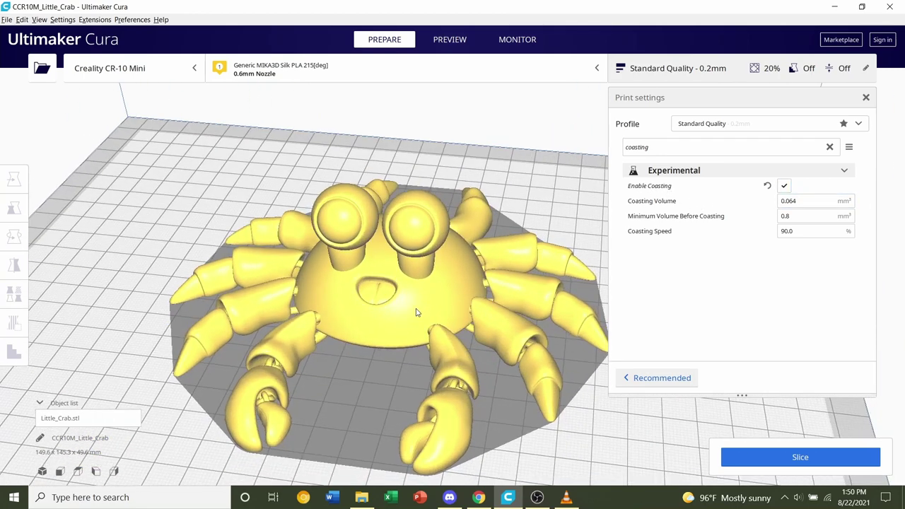
scroll(516, 306, up, 1)
scroll(515, 304, up, 2)
scroll(513, 305, up, 1)
scroll(512, 304, up, 1)
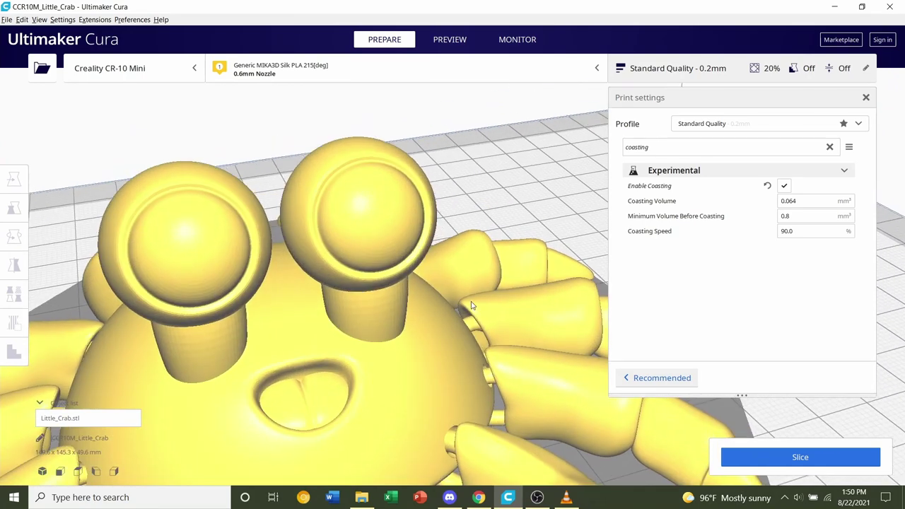
scroll(466, 293, up, 2)
scroll(415, 318, down, 2)
scroll(396, 300, down, 2)
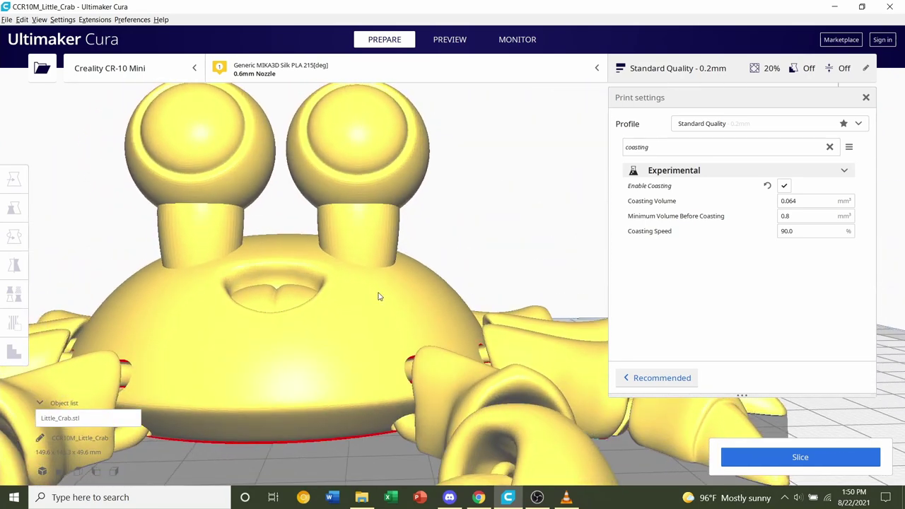
scroll(339, 304, down, 2)
right_drag(287, 315, 478, 300)
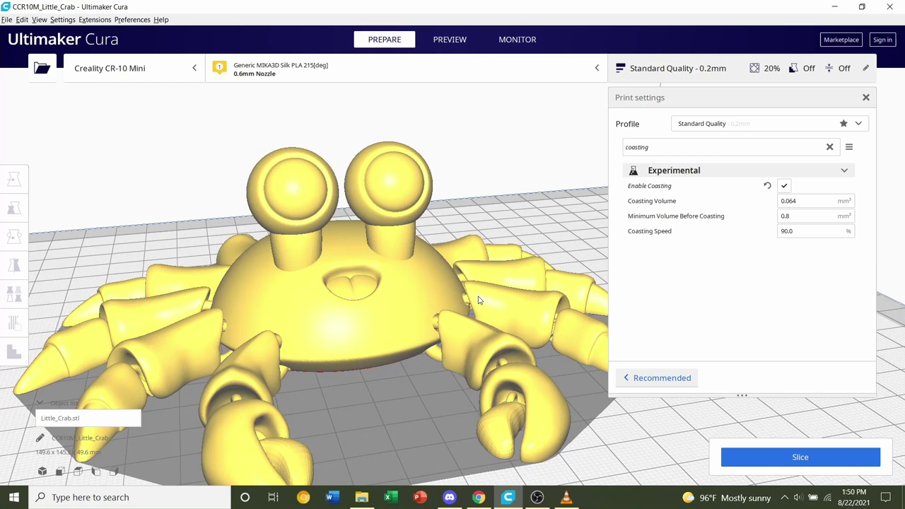
scroll(380, 261, down, 1)
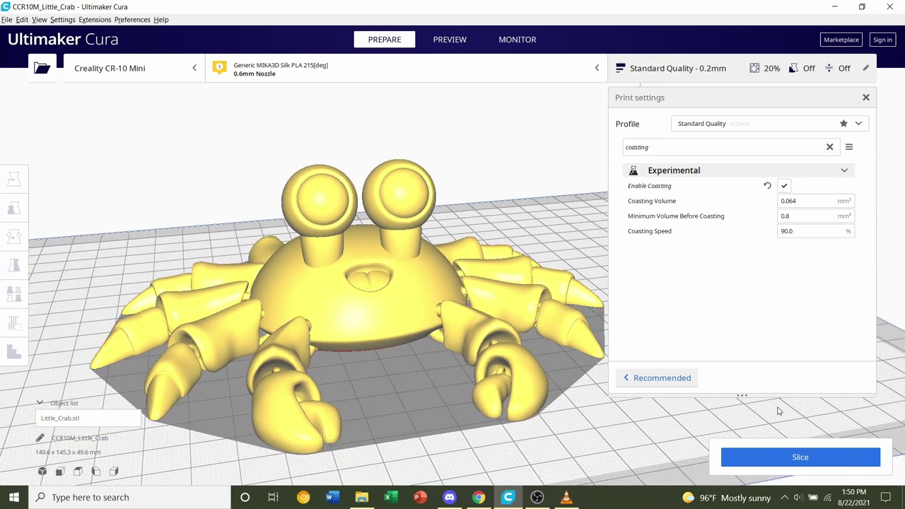
- Slice the crab (6 h 16 min, 60 g) and orbit its 248-layer preview with skirt
click(766, 454)
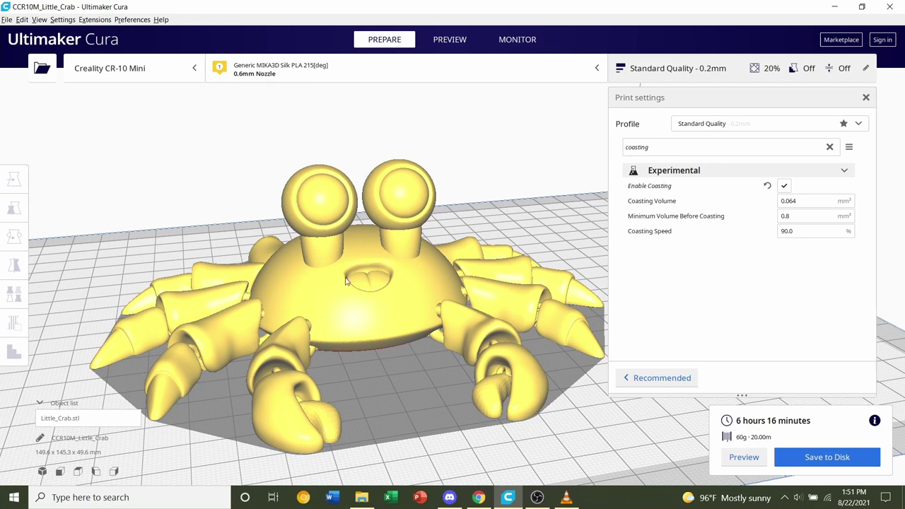
right_drag(346, 281, 305, 283)
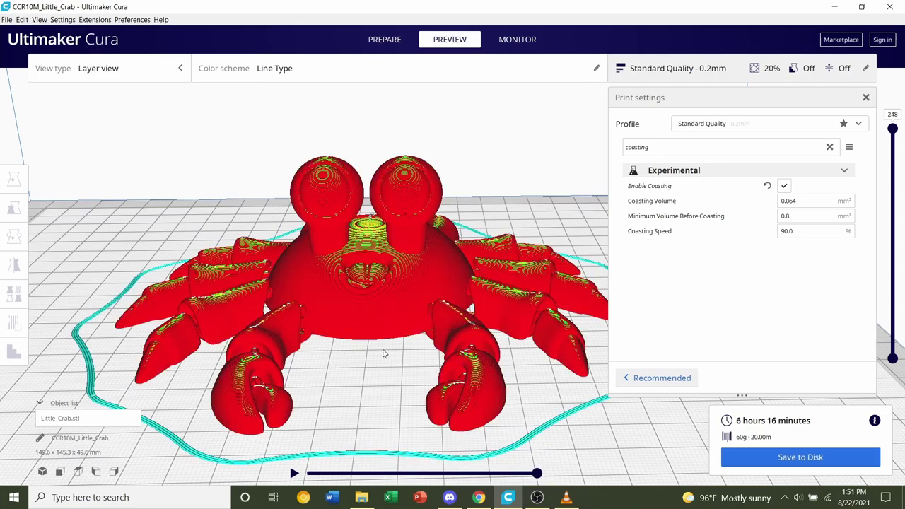
right_drag(308, 363, 326, 360)
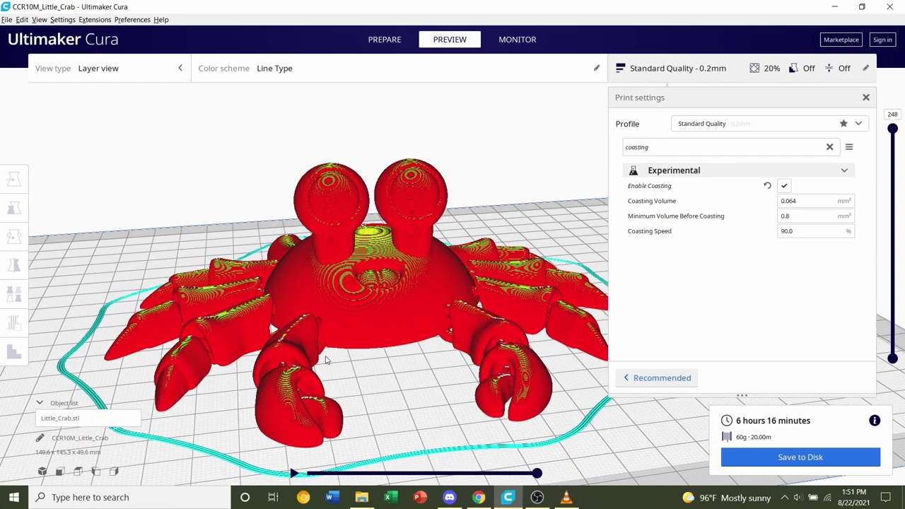
mouse_move(273, 307)
right_down()
mouse_move(469, 313)
mouse_move(335, 324)
mouse_move(294, 258)
mouse_move(292, 188)
mouse_move(290, 297)
mouse_move(638, 318)
mouse_move(290, 314)
mouse_move(318, 291)
mouse_move(209, 311)
mouse_move(271, 304)
right_up()
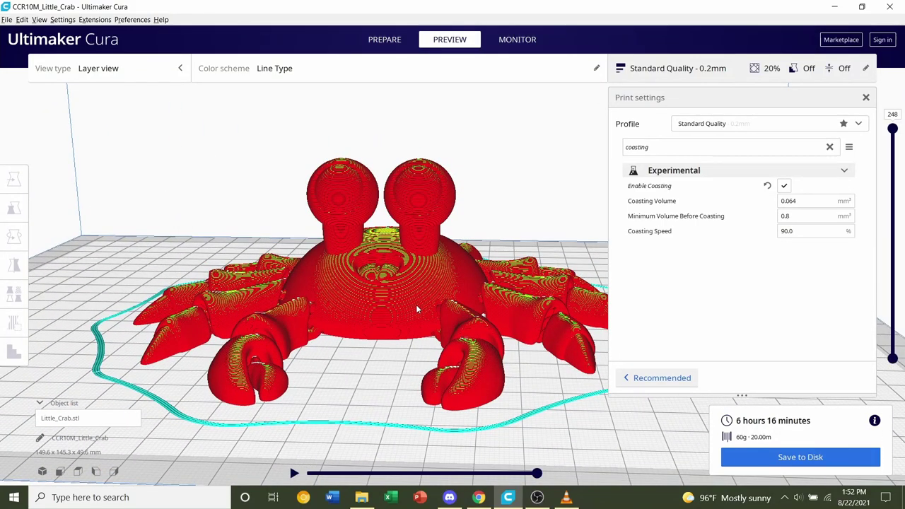